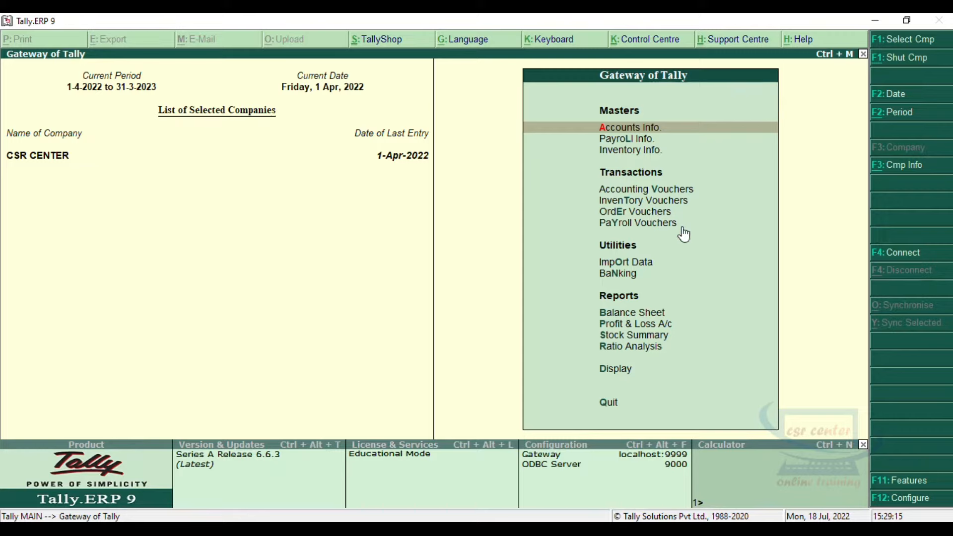
# Open accounting voucher creation for the CSR CENTER company
pyautogui.click(686, 191)
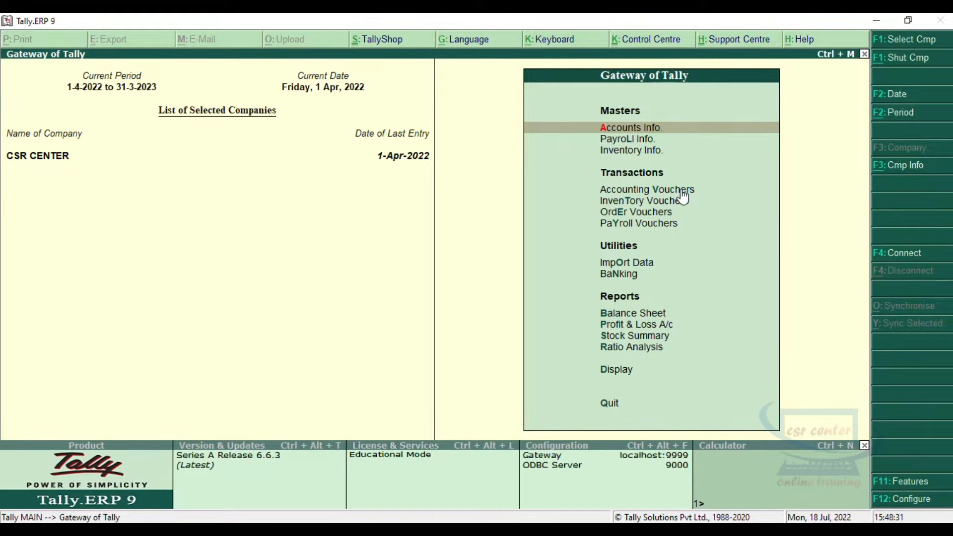
pyautogui.click(682, 190)
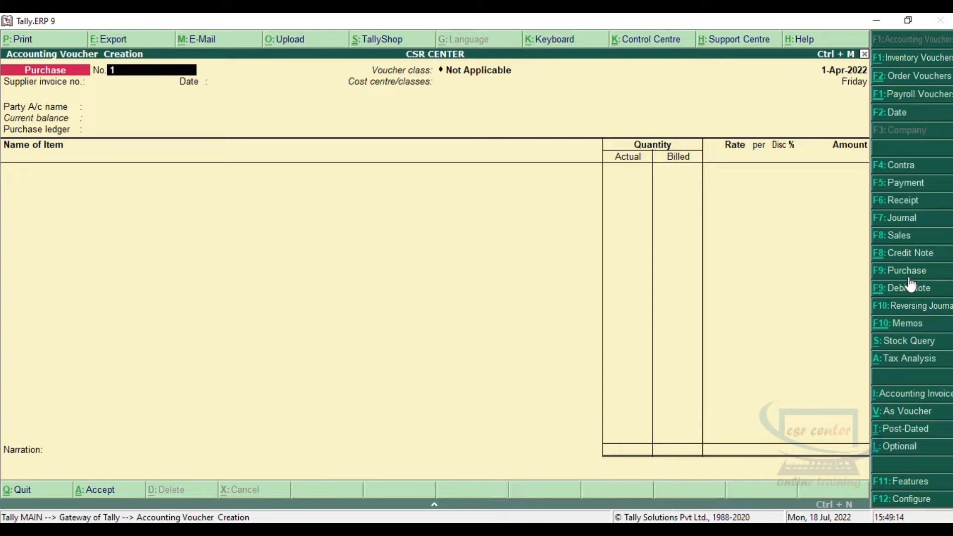
# Try a Sales voucher with voucher class Sales and cost centre class Not Applicable, and switch to a Payment voucher
pyautogui.click(898, 238)
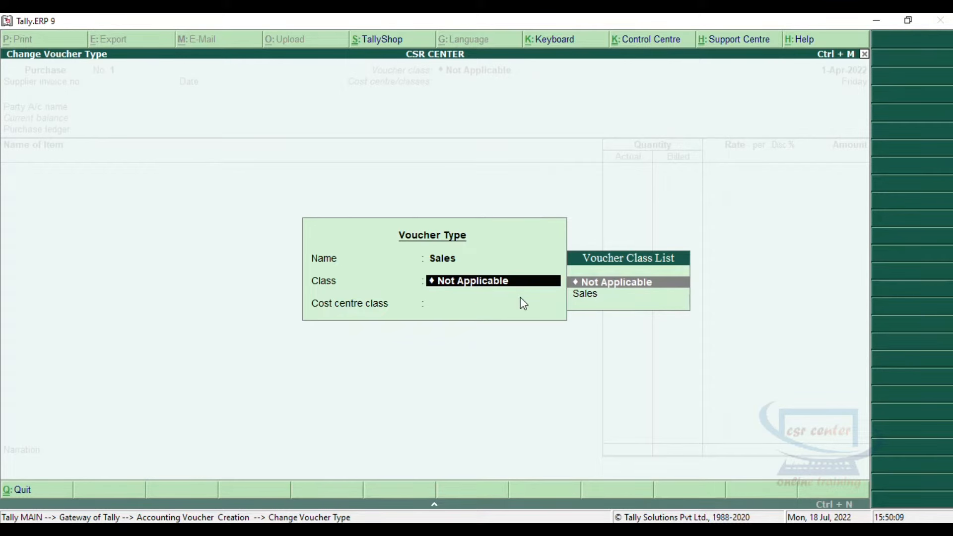
pyautogui.click(590, 298)
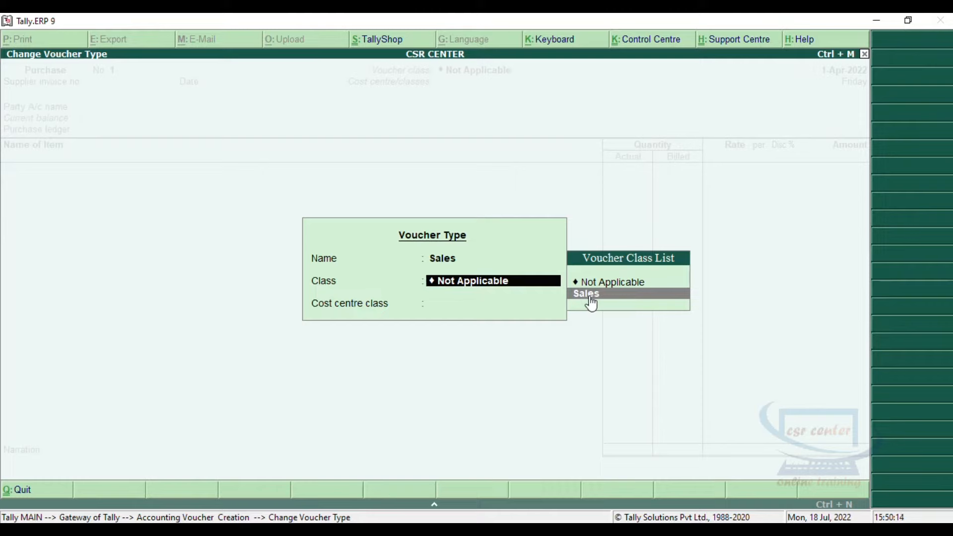
pyautogui.click(591, 298)
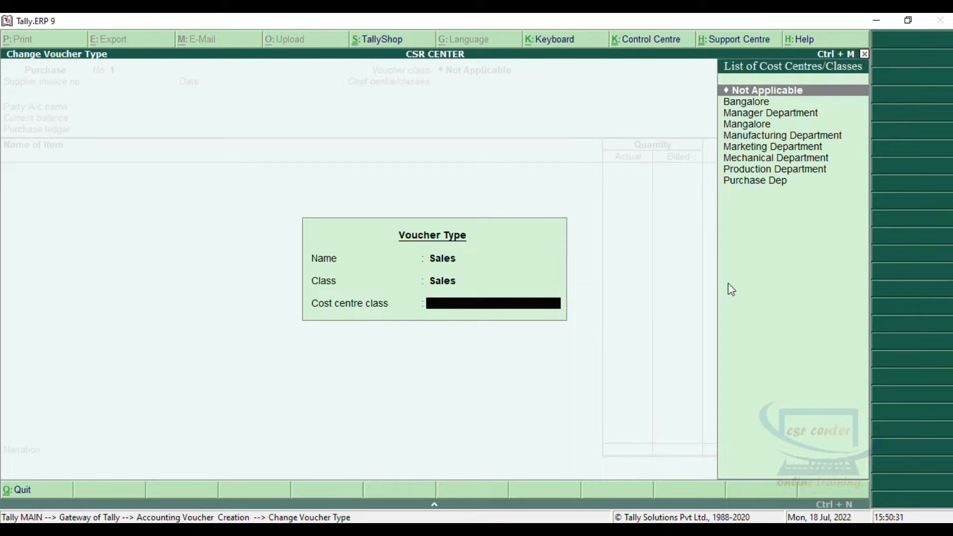
pyautogui.click(746, 91)
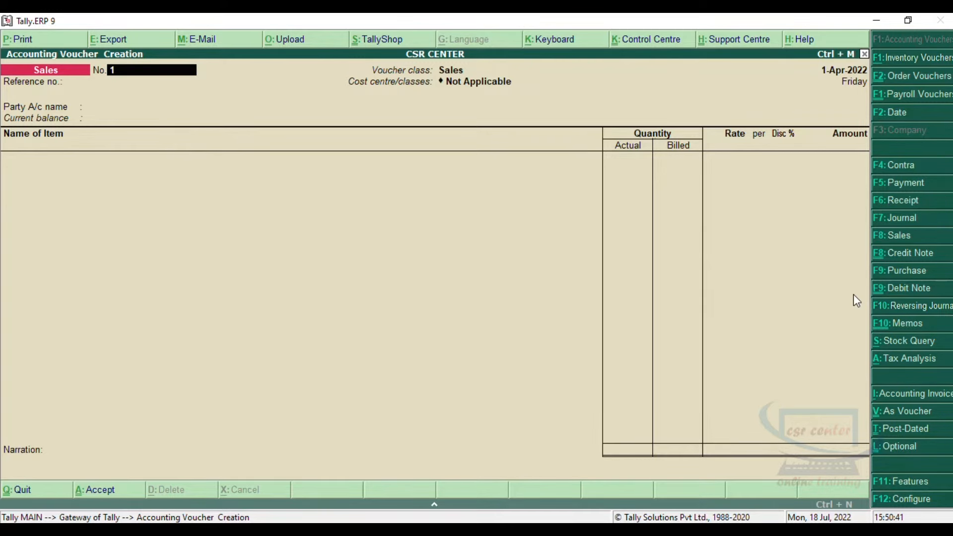
pyautogui.click(918, 182)
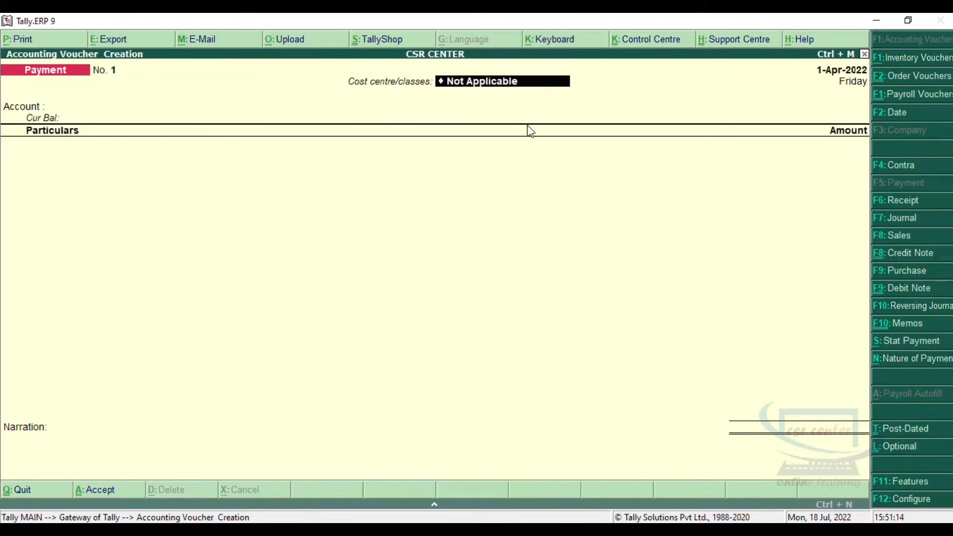
# Start a Purchase voucher with supplier invoice number CW0056, invoice date 1-Apr-2022 and cost centre class Not Applicable
pyautogui.click(921, 262)
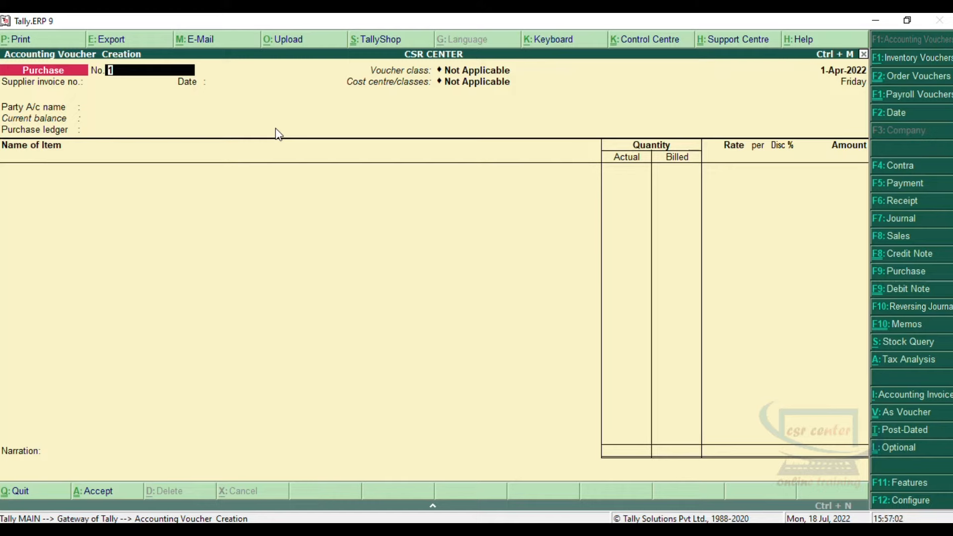
pyautogui.press('Return')
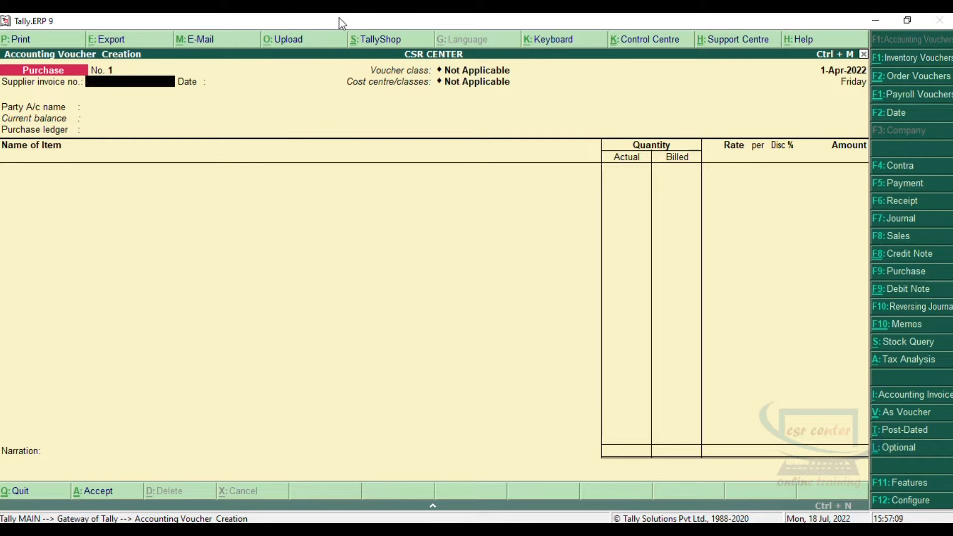
pyautogui.write('CW0056')
pyautogui.press('Return')
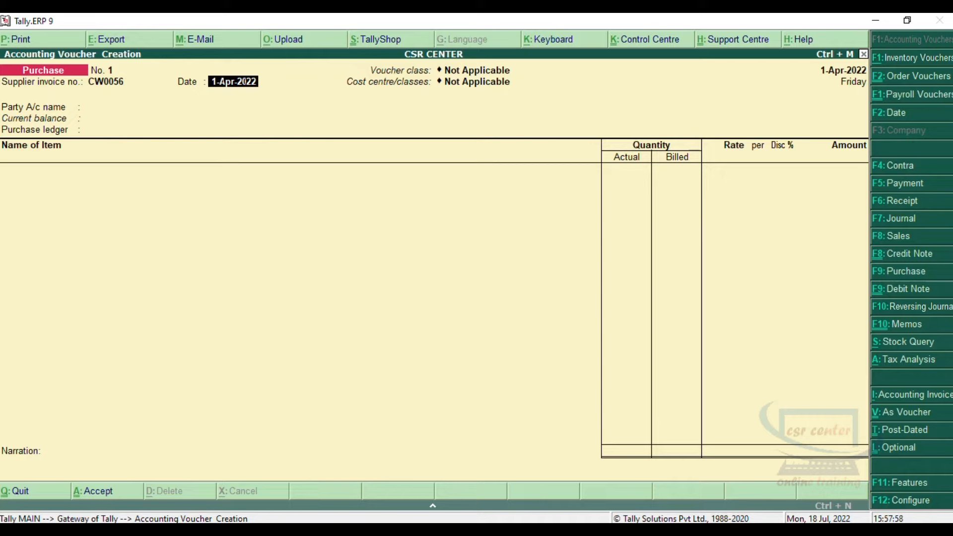
pyautogui.press('Return')
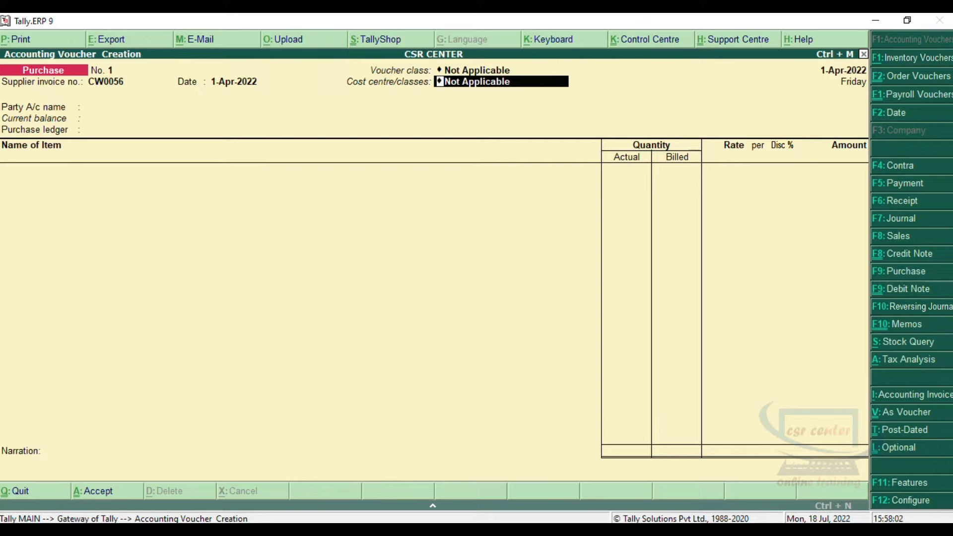
pyautogui.press('Return')
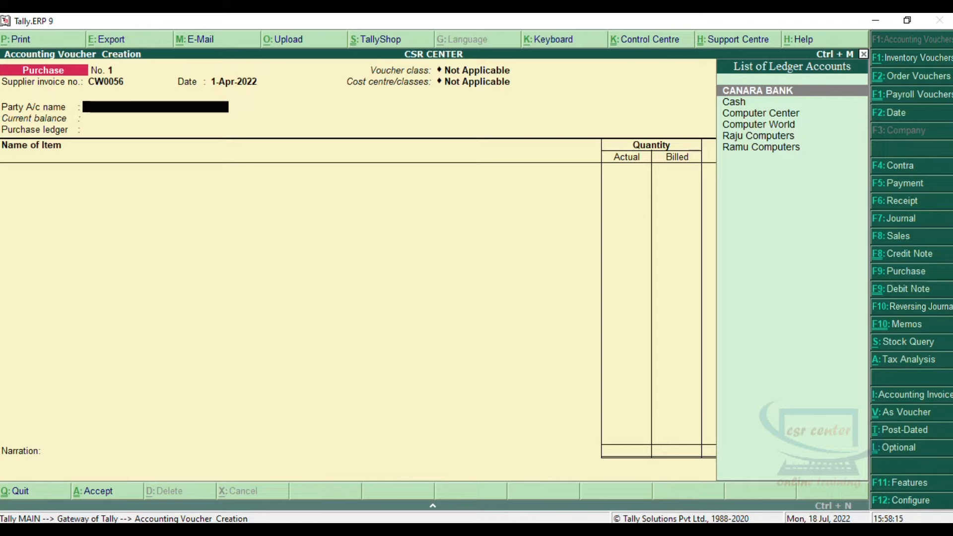
# Choose Computer World as the party account of the purchase voucher
pyautogui.press('Down')
pyautogui.press('Down')
pyautogui.press('Down')
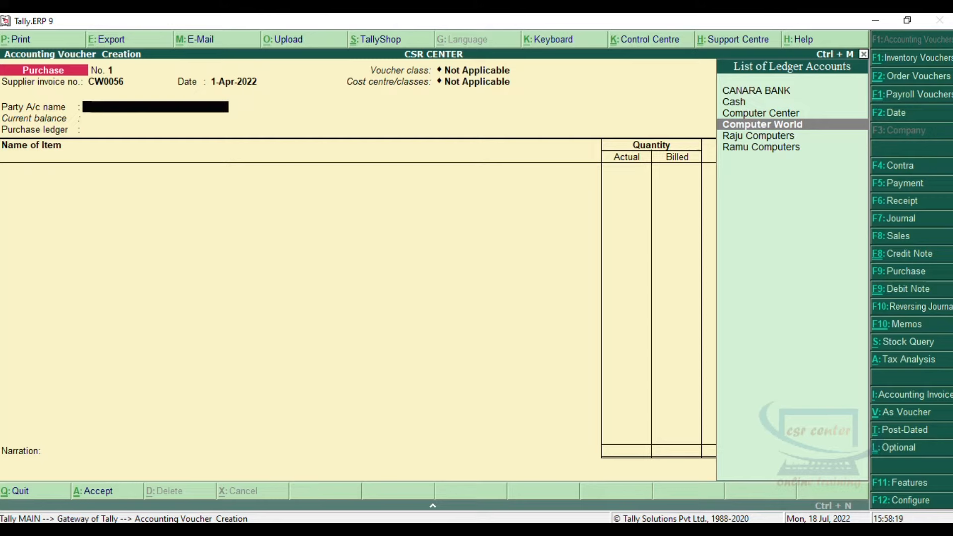
pyautogui.press('Return')
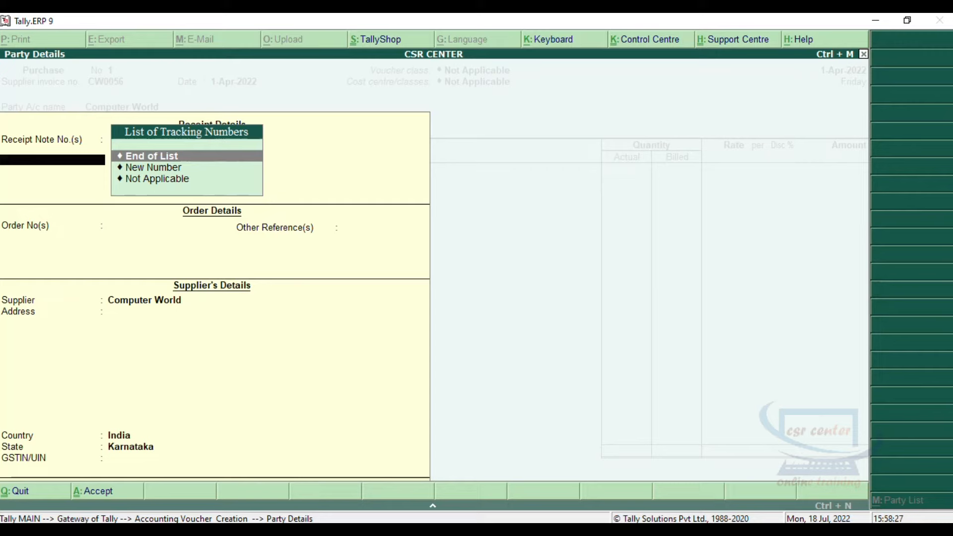
# Add a new receipt note number 01 dated 1-Apr-2022 to the party's receipt details and end the list
pyautogui.press('Down')
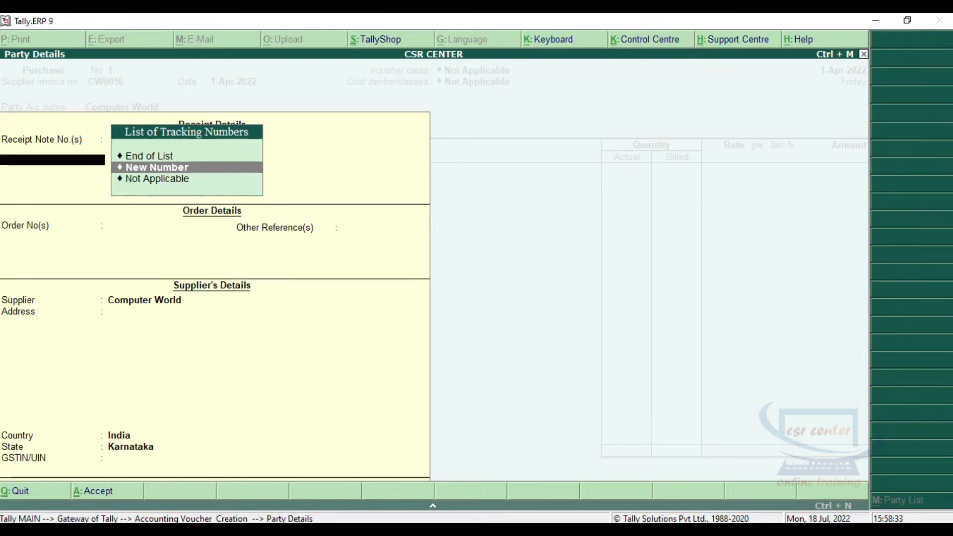
pyautogui.press('Return')
pyautogui.write('01')
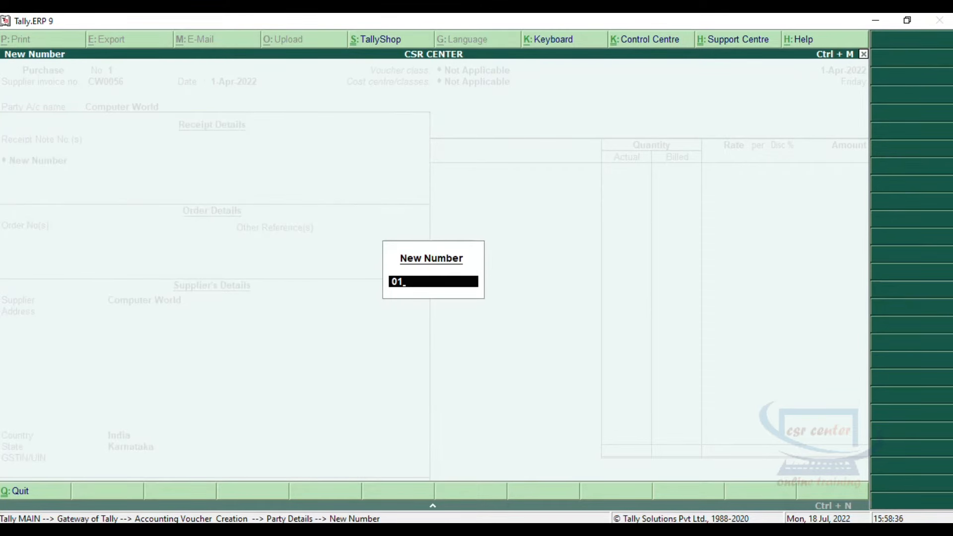
pyautogui.press('Return')
pyautogui.press('Return')
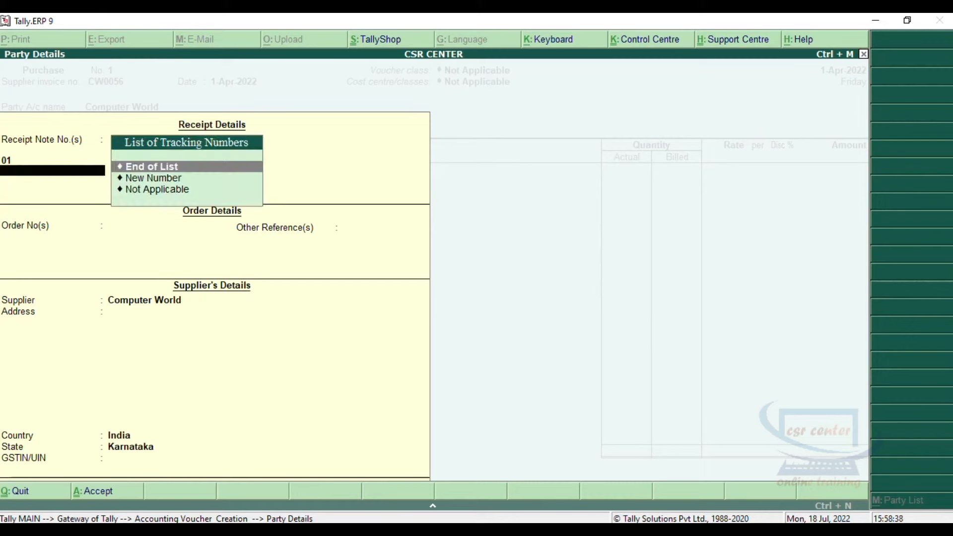
pyautogui.press('Return')
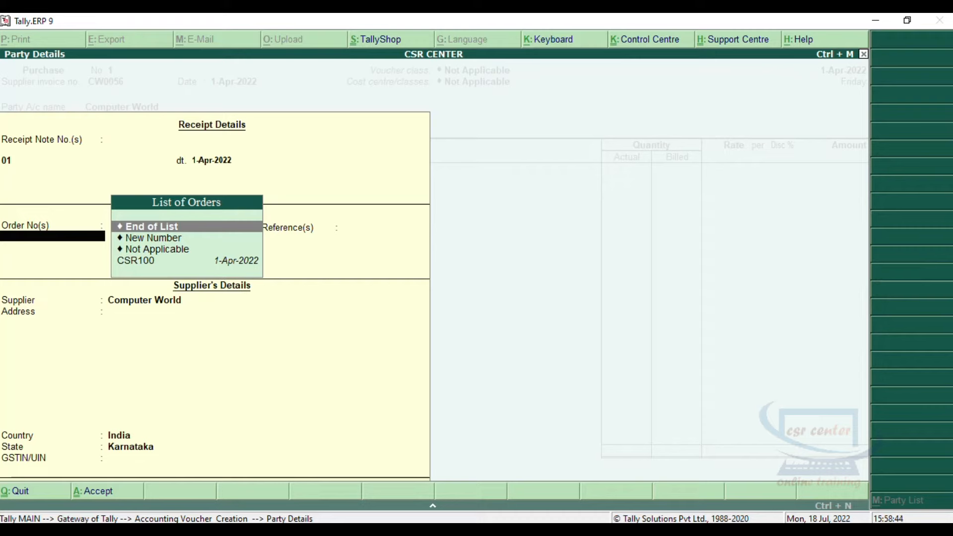
# Link the existing purchase order dated 1-Apr-2022 in the order details and end the order list
pyautogui.press('Down')
pyautogui.press('Down')
pyautogui.press('Down')
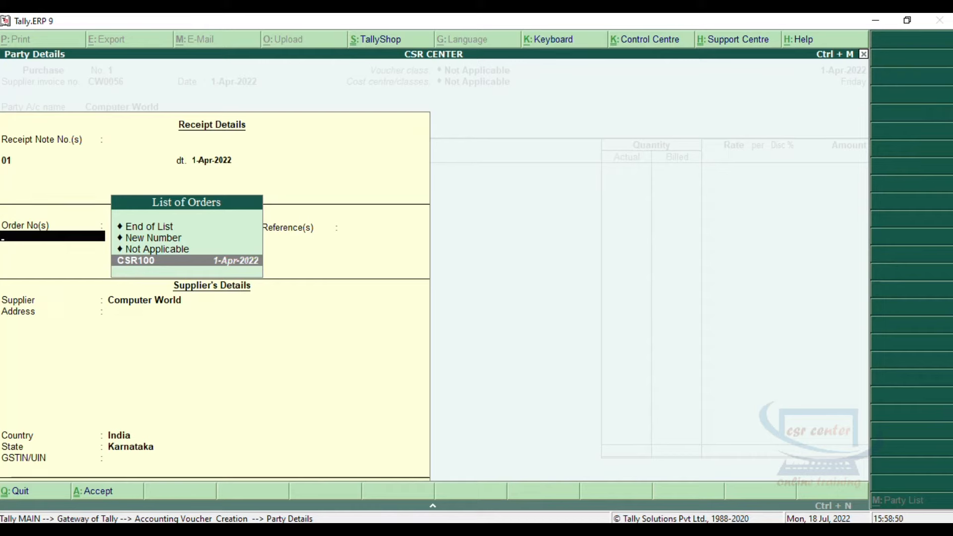
pyautogui.press('Return')
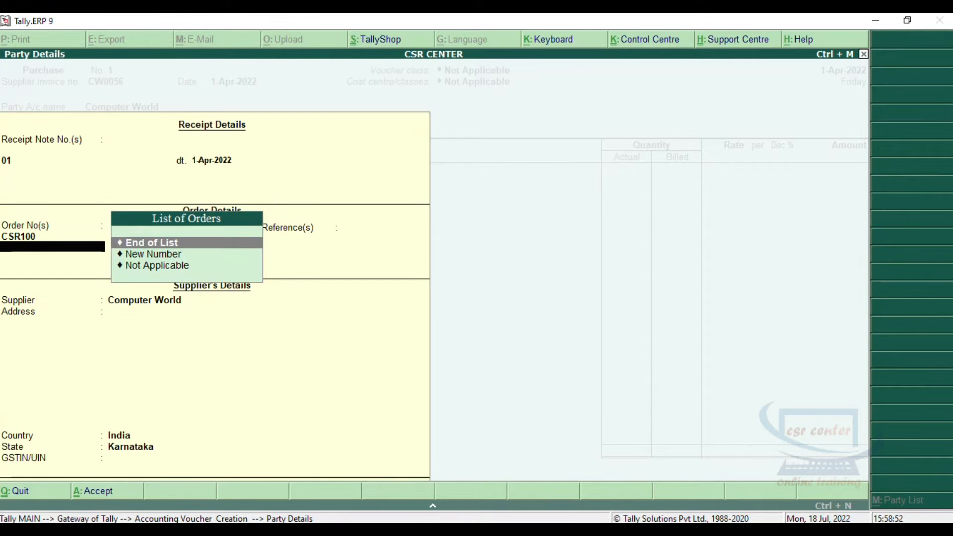
pyautogui.press('Return')
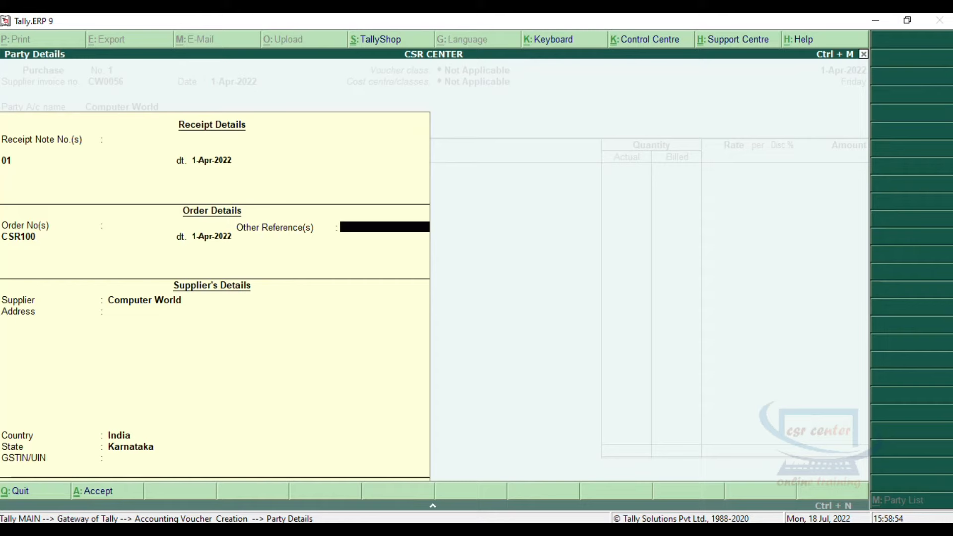
# Accept the supplier's details with country India, state Karnataka and no GSTIN, and select Purchase Acc as the purchase ledger
pyautogui.press('Return')
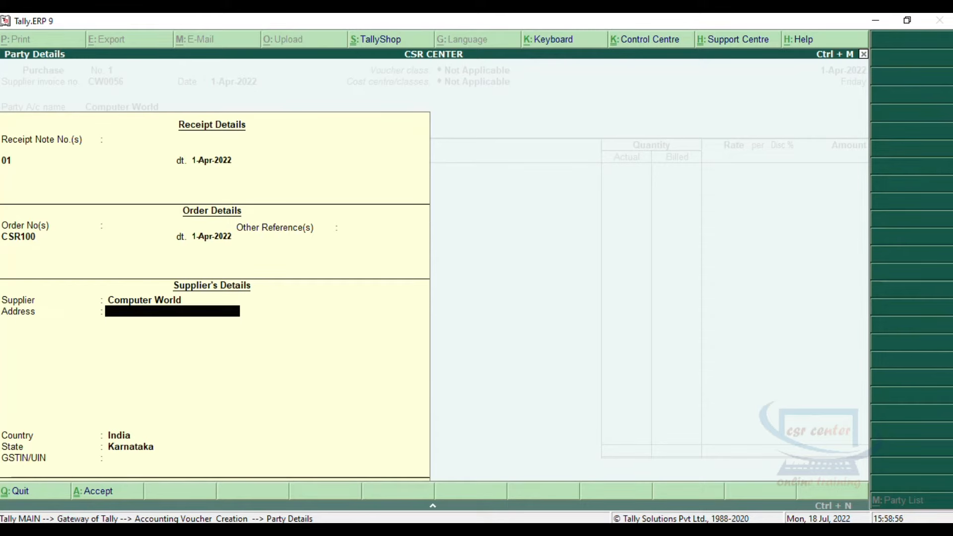
pyautogui.press('Return')
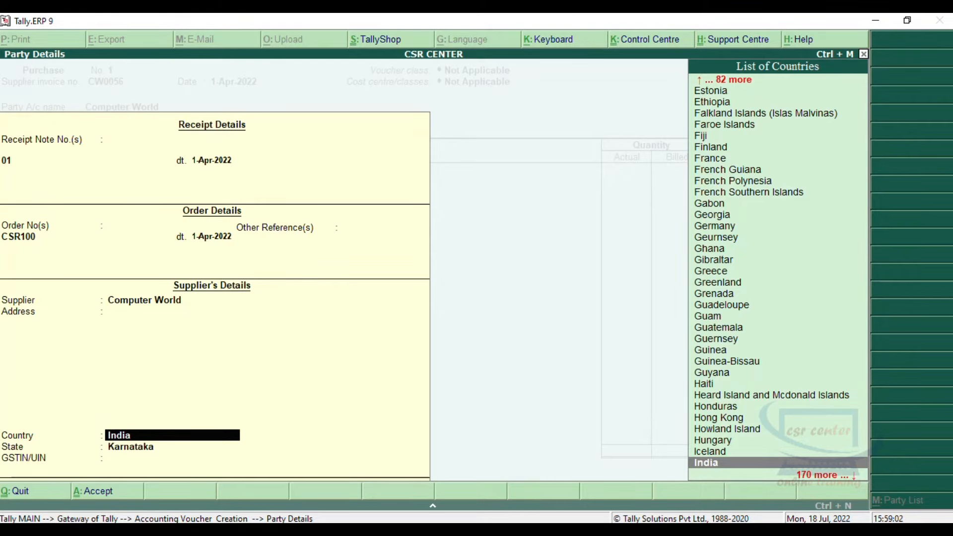
pyautogui.press('Return')
pyautogui.press('Return')
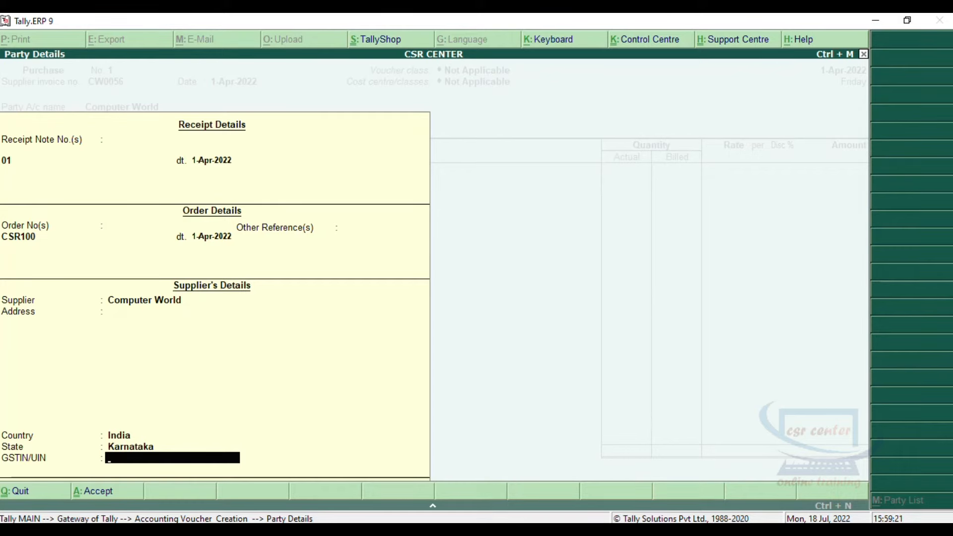
pyautogui.press('Return')
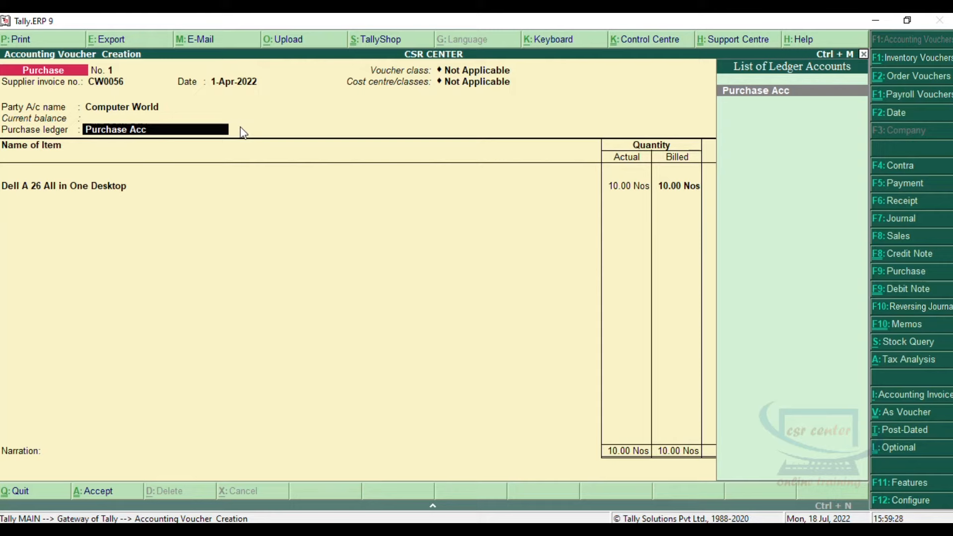
pyautogui.press('Return')
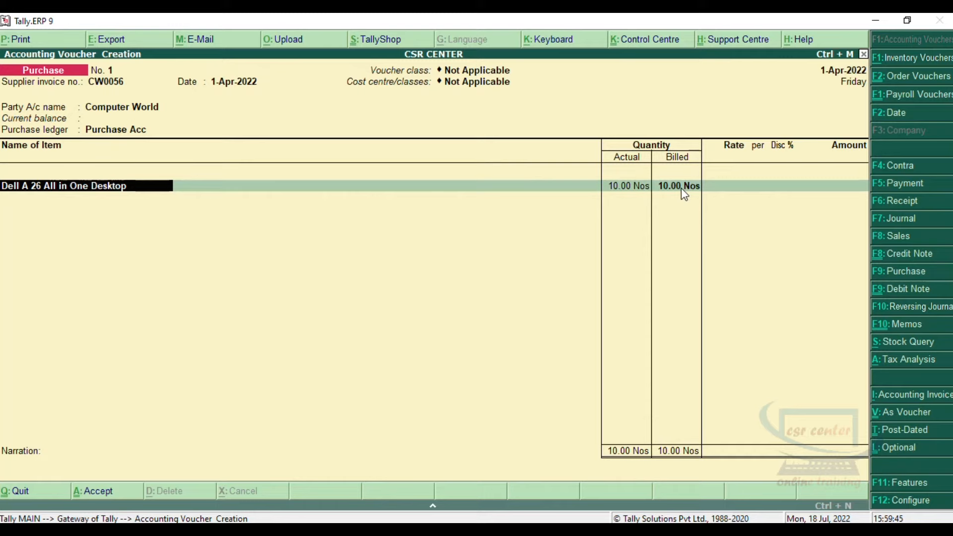
# Allocate the Dell A 26 All in One Desktop item to new tracking number 01 and the existing purchase order
pyautogui.press('Return')
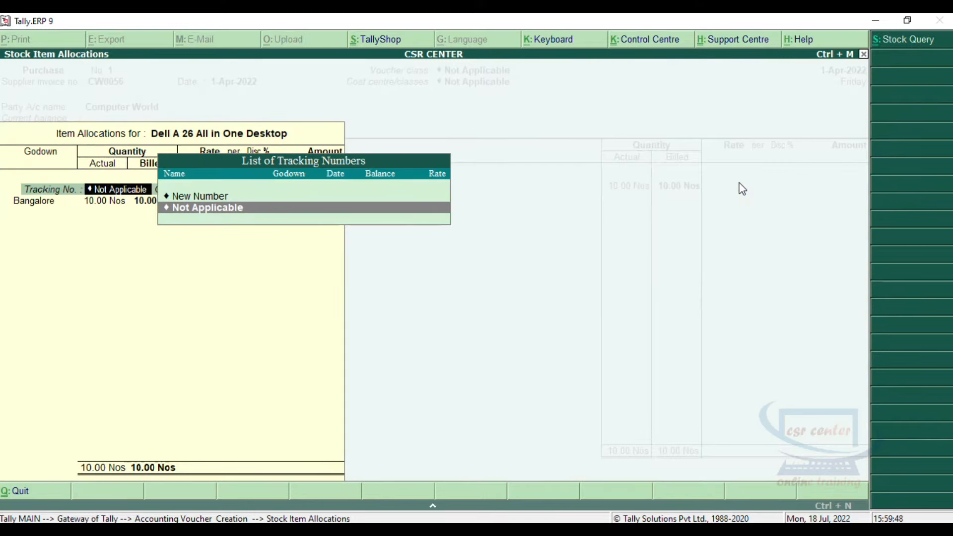
pyautogui.press('Up')
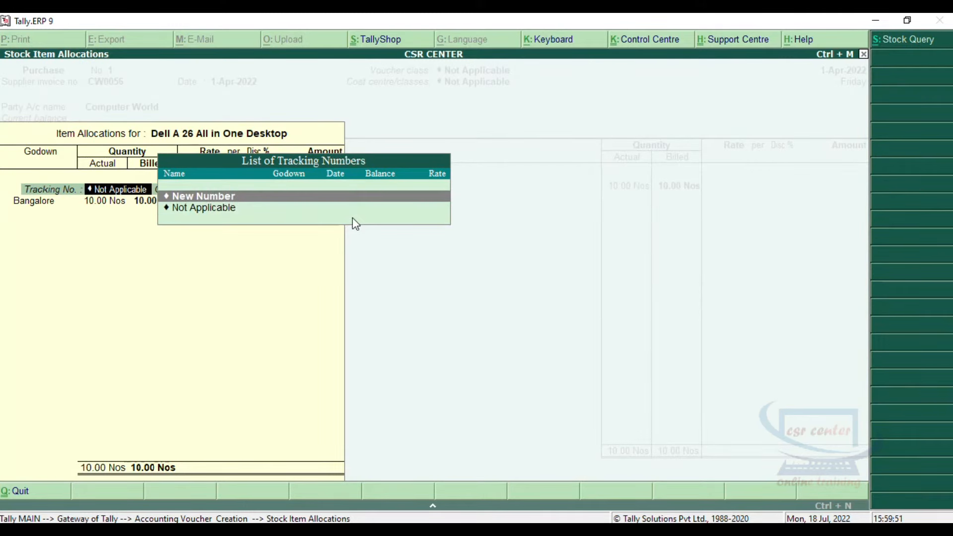
pyautogui.press('Return')
pyautogui.write('0')
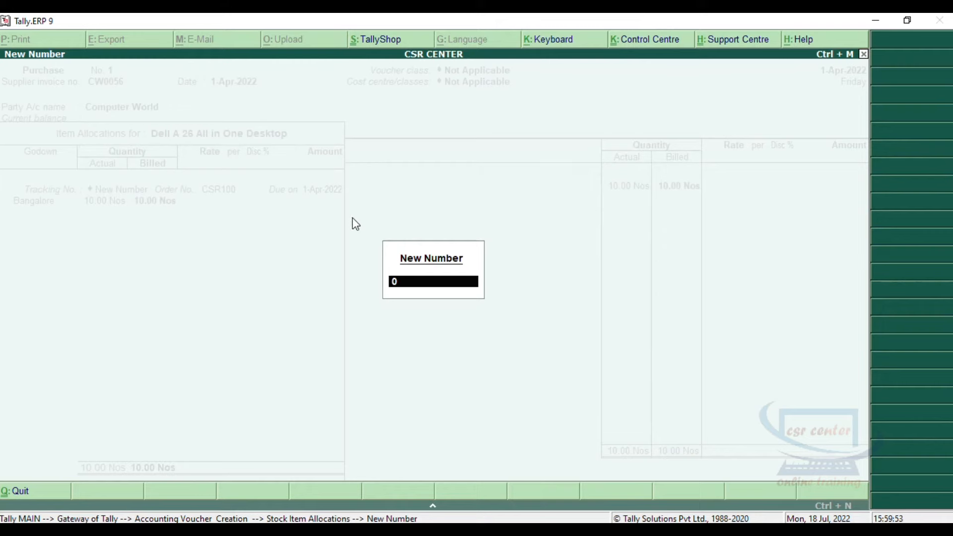
pyautogui.write('1')
pyautogui.press('Return')
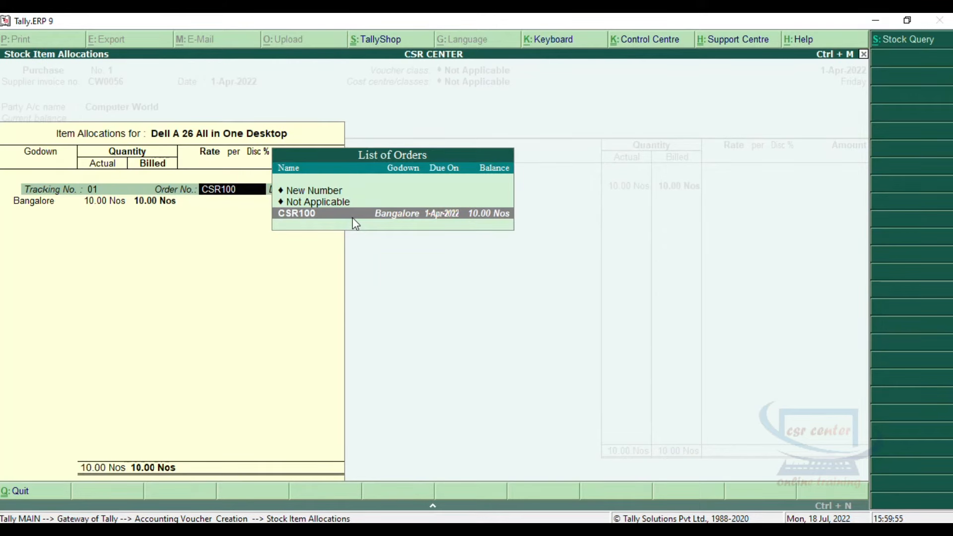
pyautogui.press('Return')
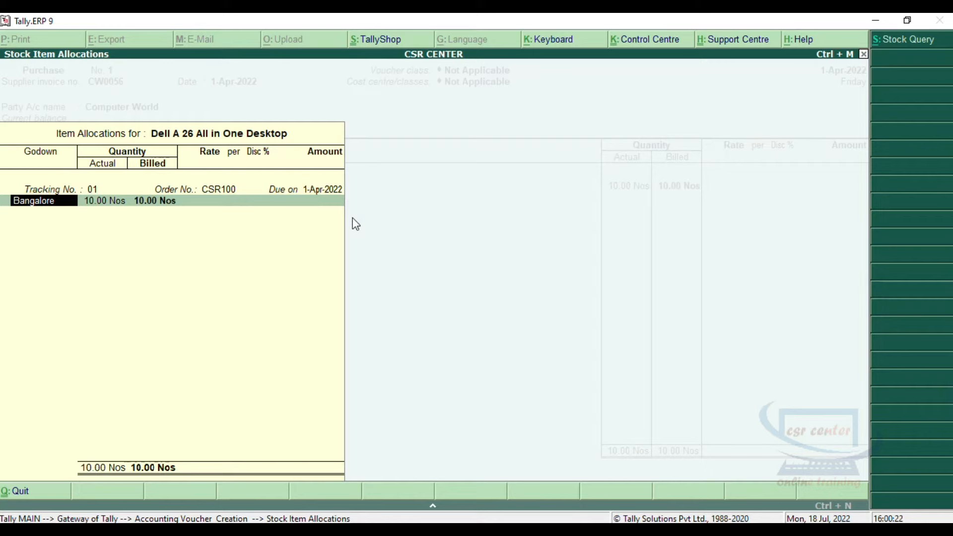
# Accept godown Bangalore with 10 Nos actual and billed for the desktop item, and set its rate to 15000
pyautogui.press('Return')
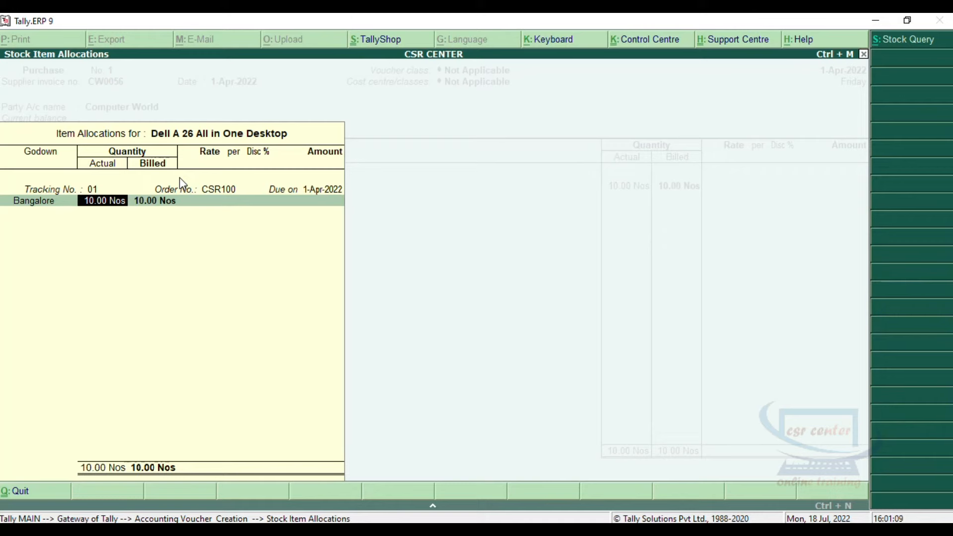
pyautogui.press('Return')
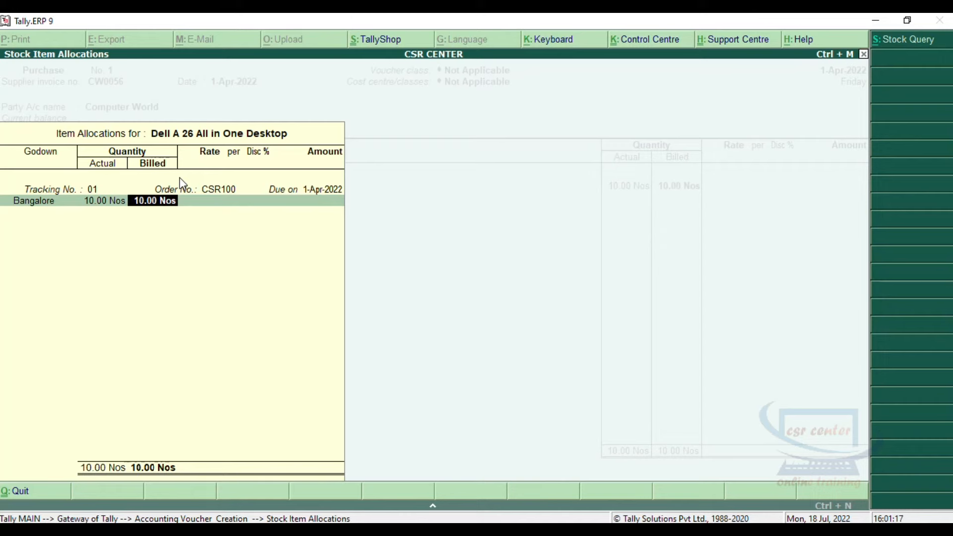
pyautogui.press('Return')
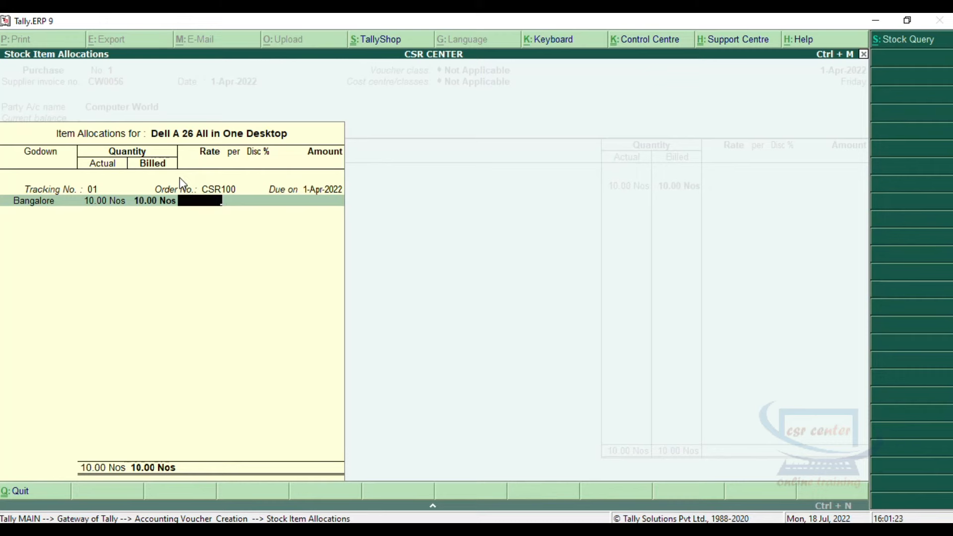
pyautogui.write('15000')
pyautogui.press('Return')
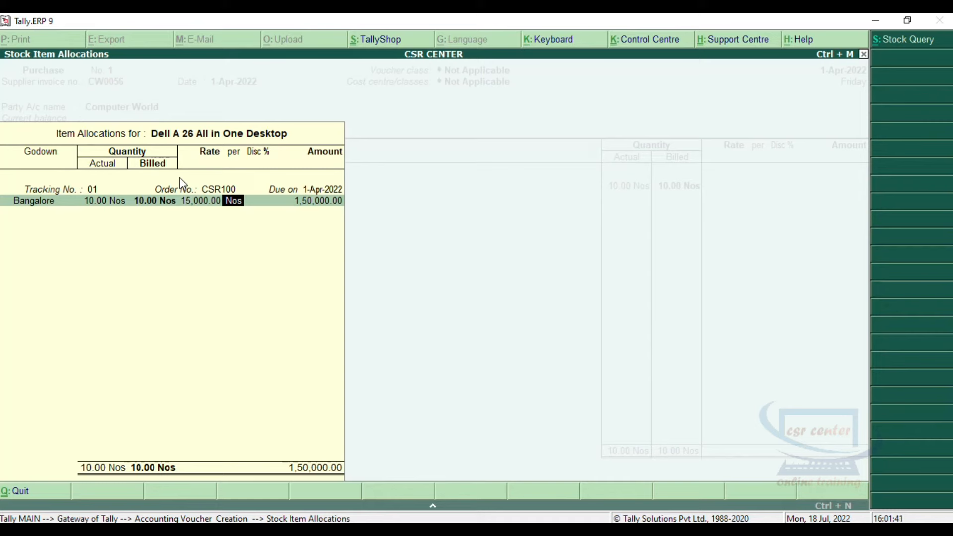
# Accept the desktop item's rate per Nos without a discount, and end the tracking number and item lists
pyautogui.press('Return')
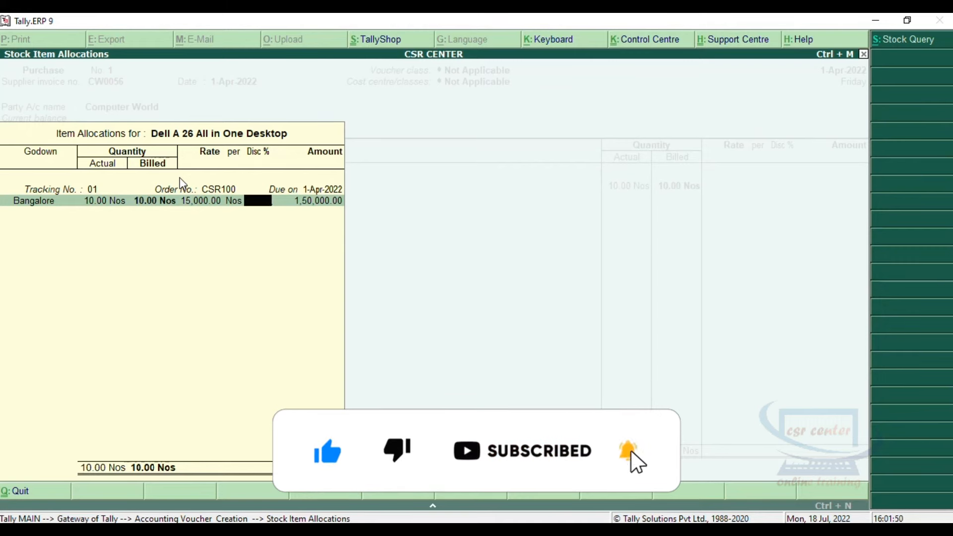
pyautogui.press('Return')
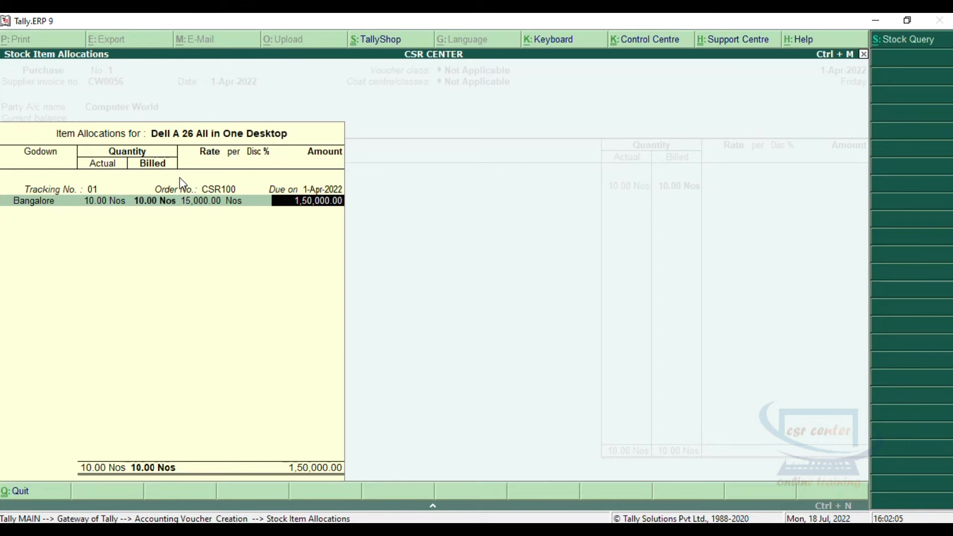
pyautogui.press('Return')
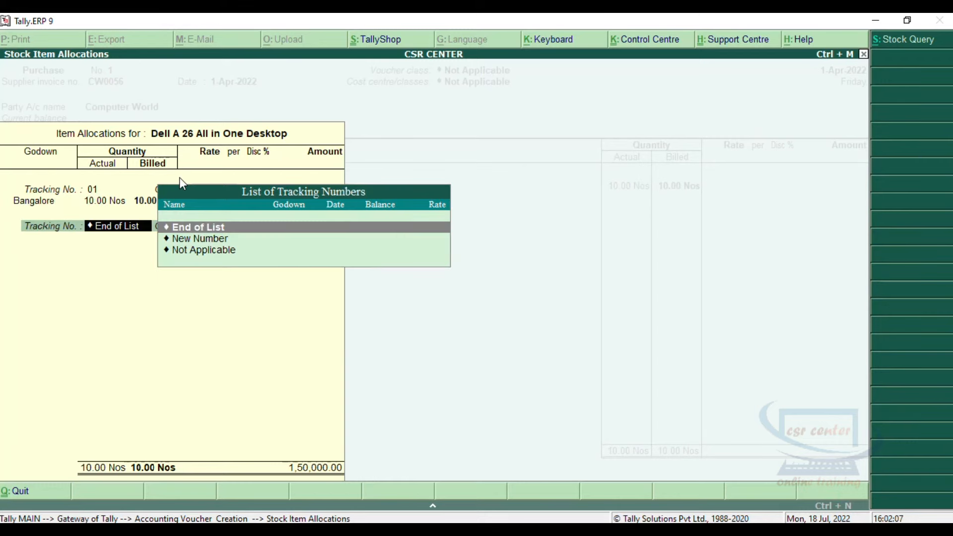
pyautogui.press('Return')
pyautogui.press('Return')
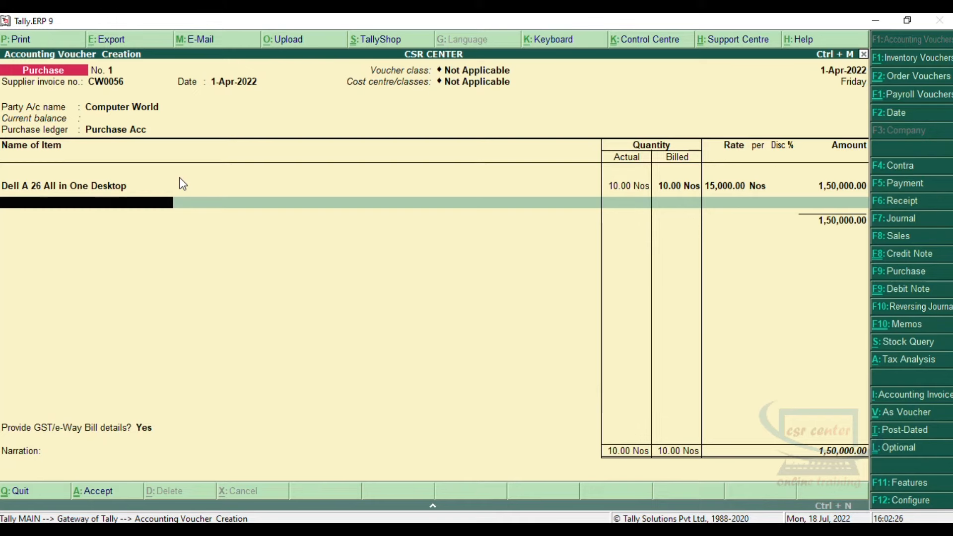
pyautogui.press('Return')
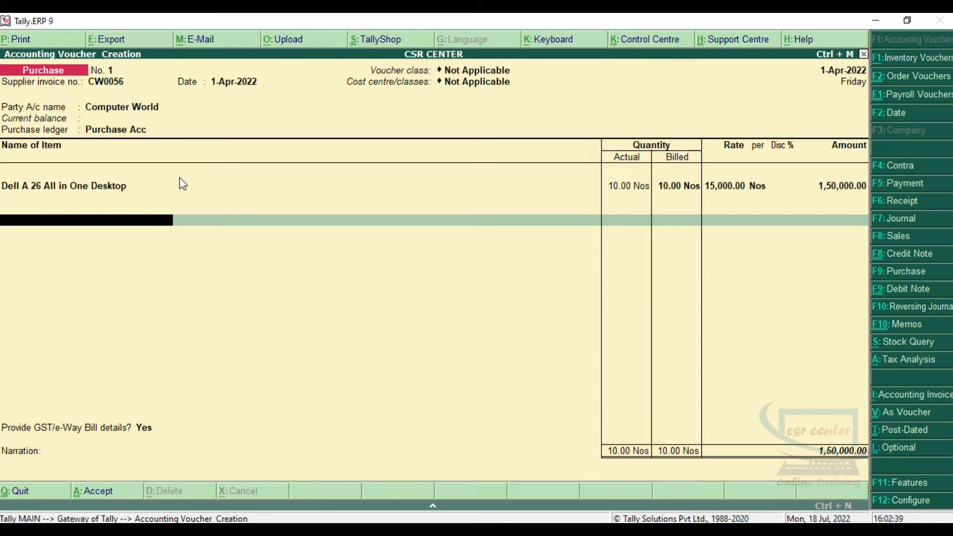
# Add the Input SGST 9% ledger below the desktop item in the purchase voucher
pyautogui.press('Return')
pyautogui.write('In')
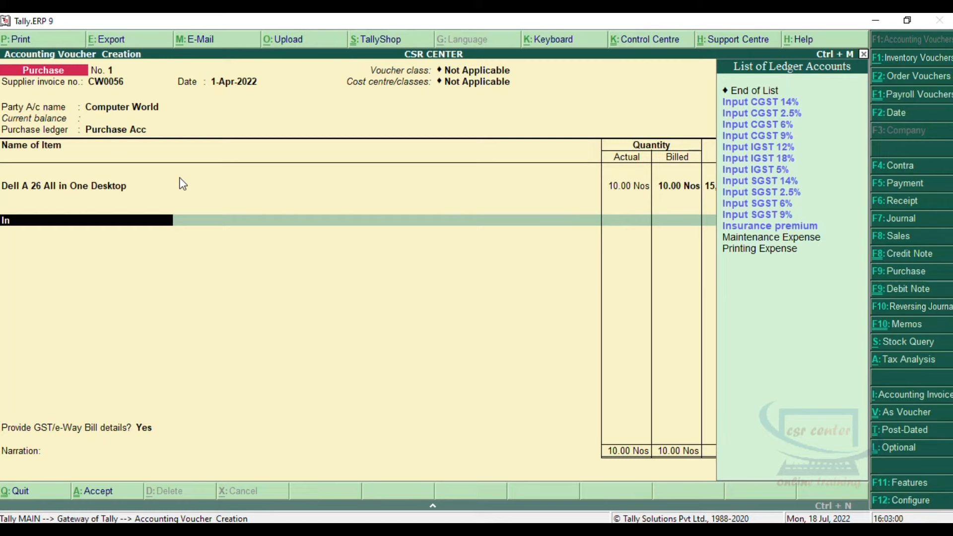
pyautogui.click(764, 221)
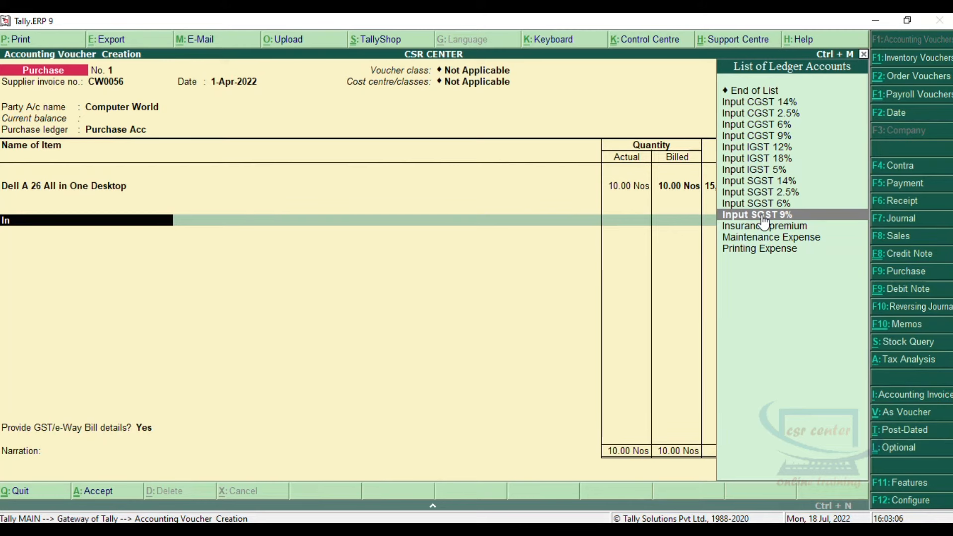
pyautogui.click(764, 221)
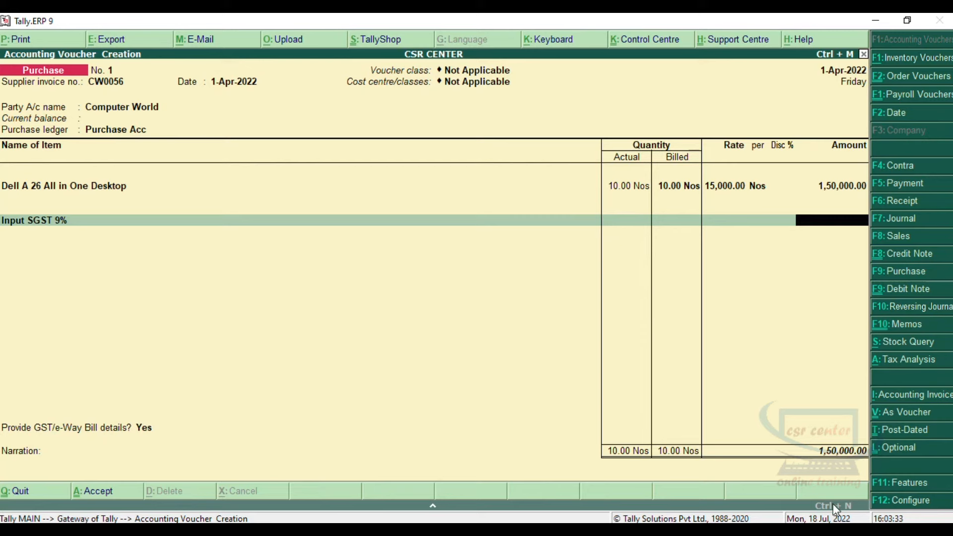
# Calculate 150000*9% in the built-in calculator and set the Input SGST 9% amount to 13500
pyautogui.click(755, 502)
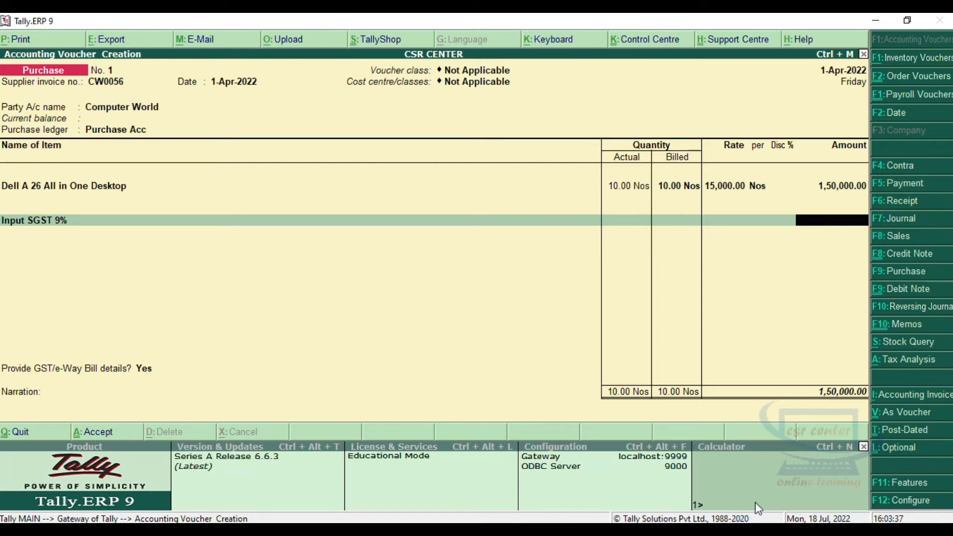
pyautogui.click(717, 467)
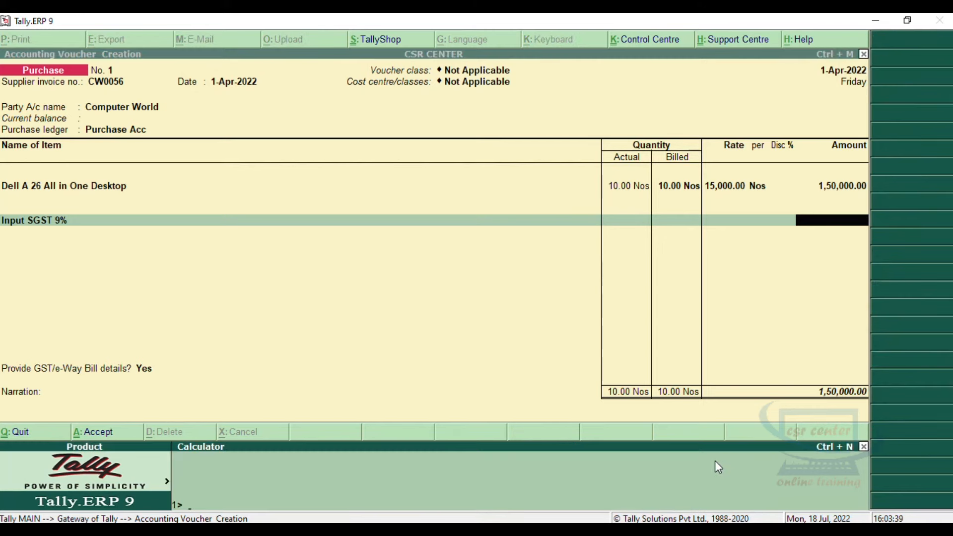
pyautogui.write('150000*9%')
pyautogui.press('Return')
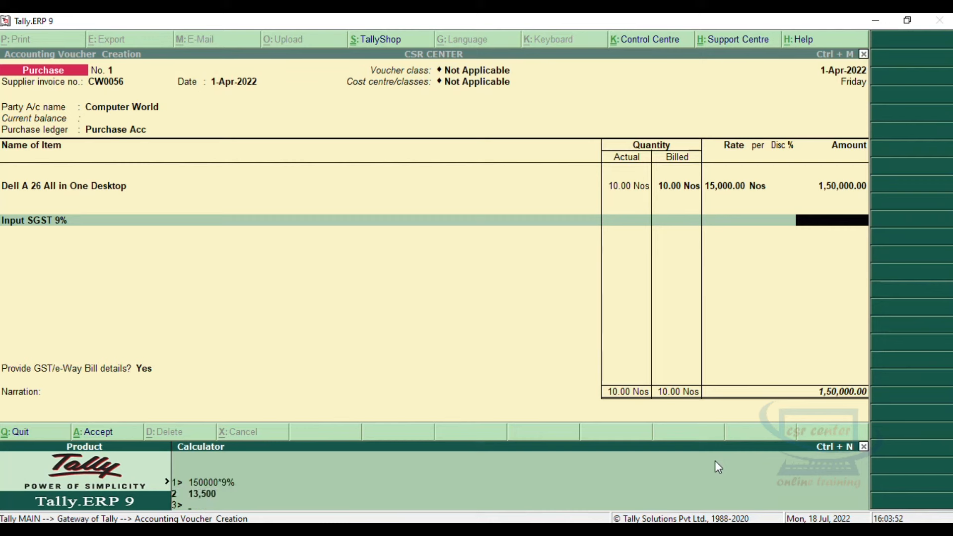
pyautogui.click(812, 222)
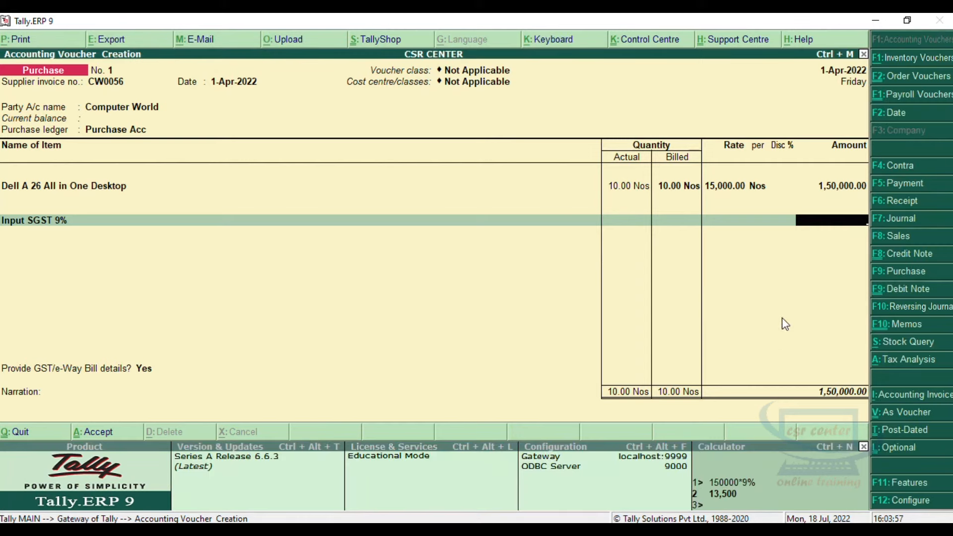
pyautogui.write('13500')
pyautogui.press('Return')
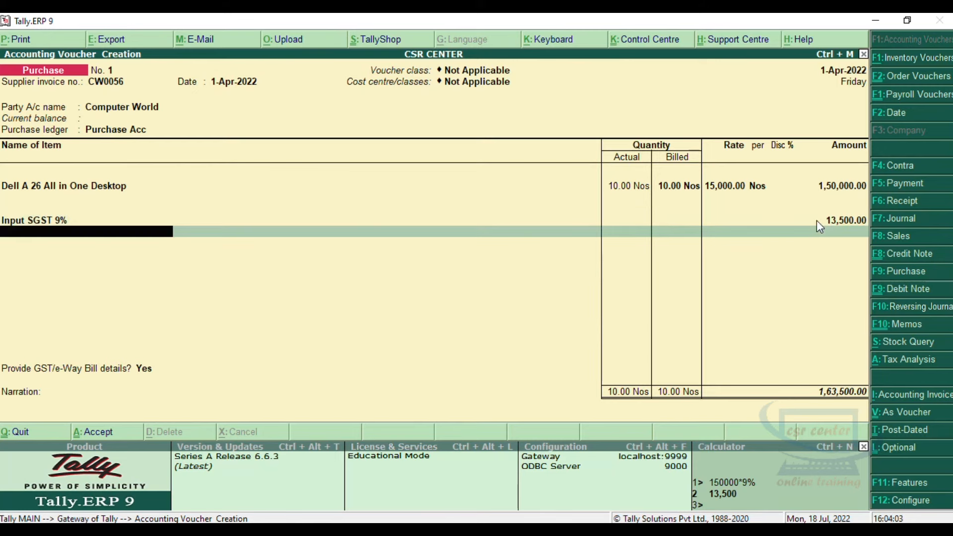
# Add the Input CGST 9% ledger below the SGST line with an amount of 13500
pyautogui.write('I')
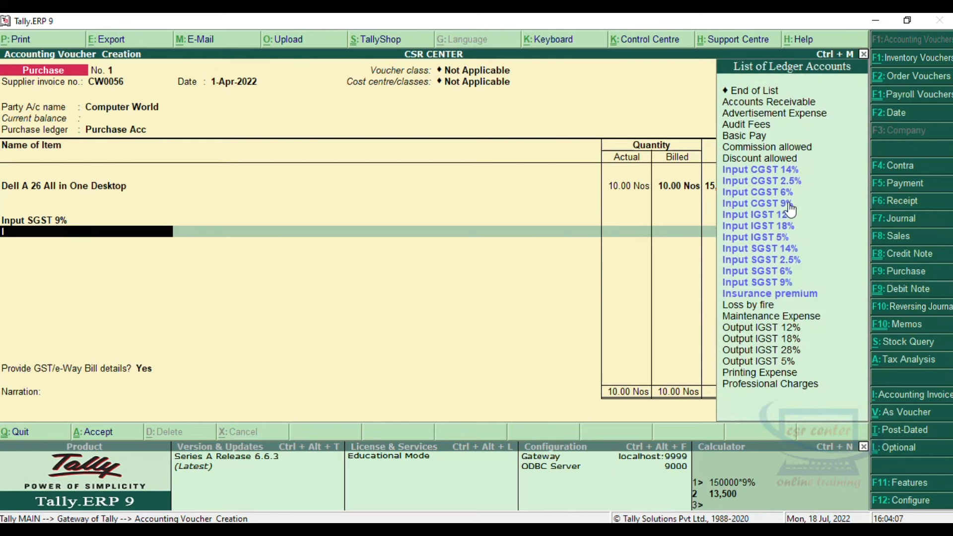
pyautogui.click(790, 204)
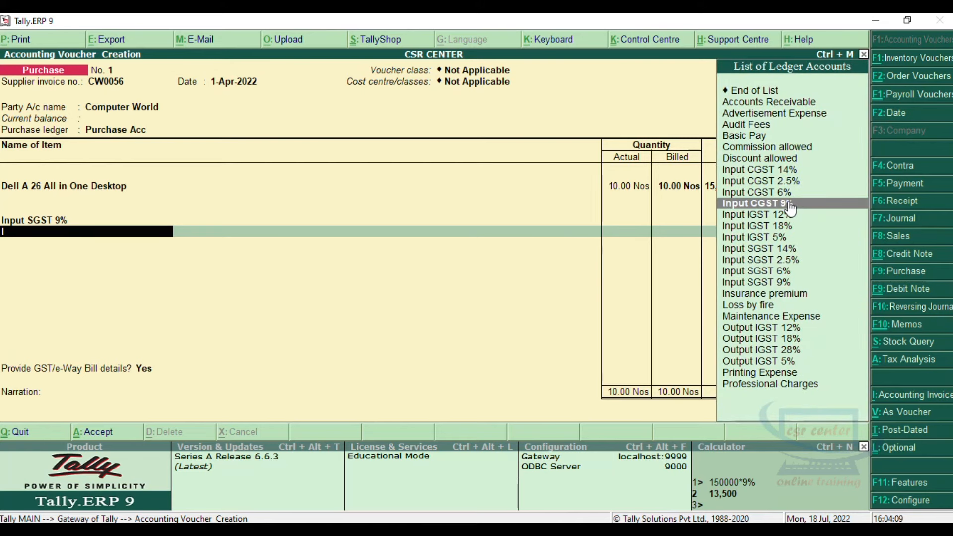
pyautogui.click(789, 204)
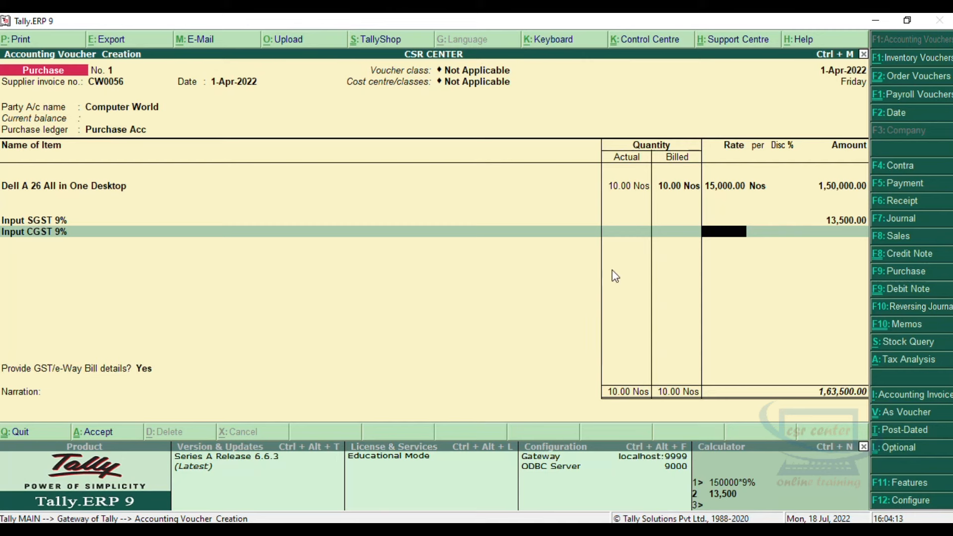
pyautogui.press('Return')
pyautogui.write('13500')
pyautogui.press('Return')
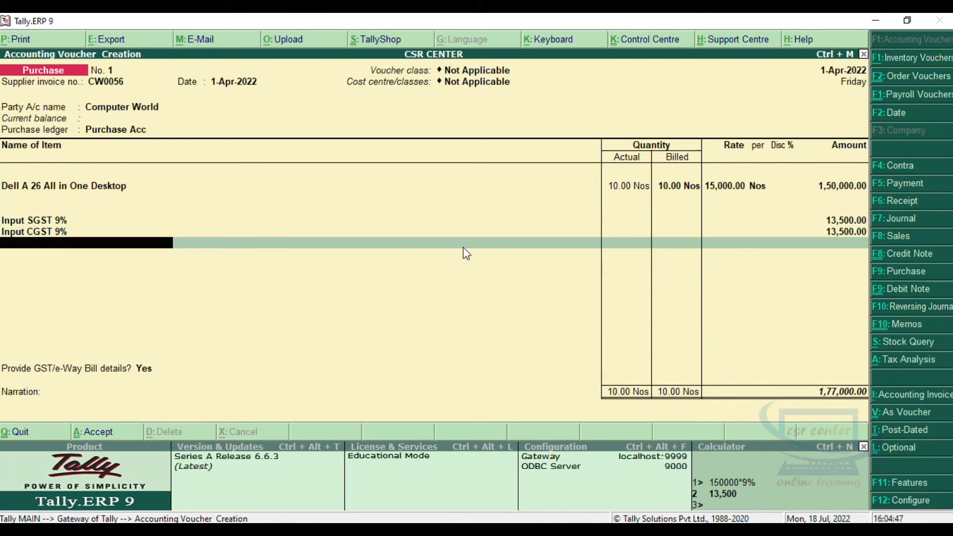
# End the ledger list, set Provide GST/e-Way Bill details to No, leave the narration blank and save the purchase voucher
pyautogui.press('Return')
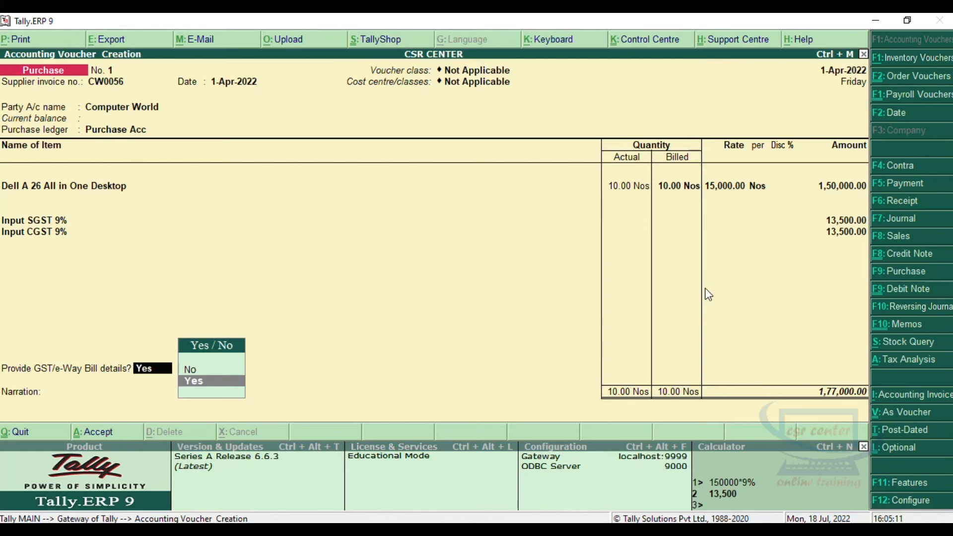
pyautogui.press('Up')
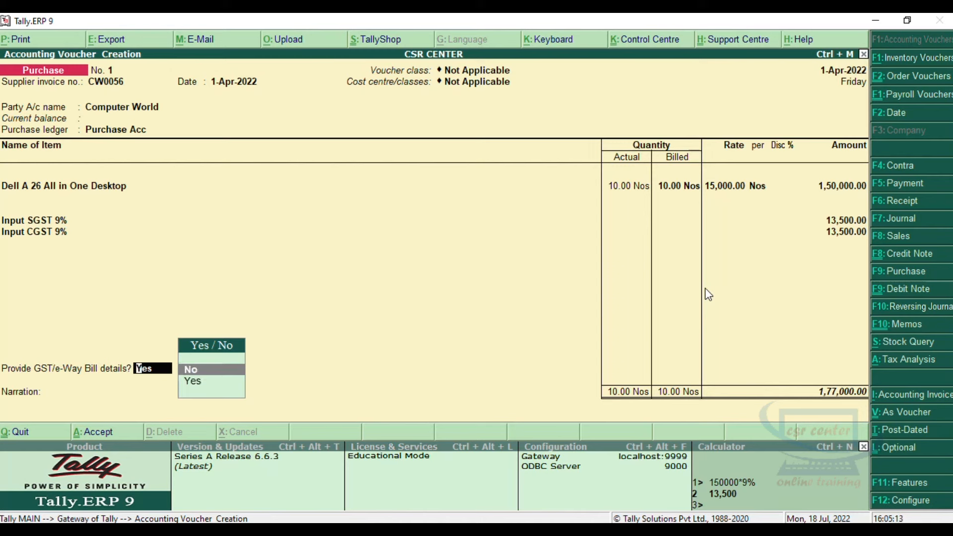
pyautogui.press('Return')
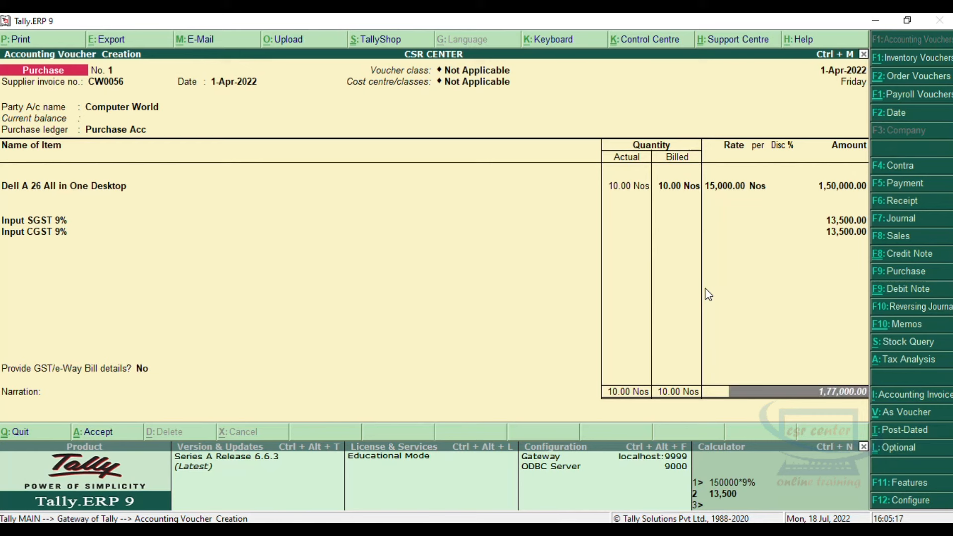
pyautogui.press('Return')
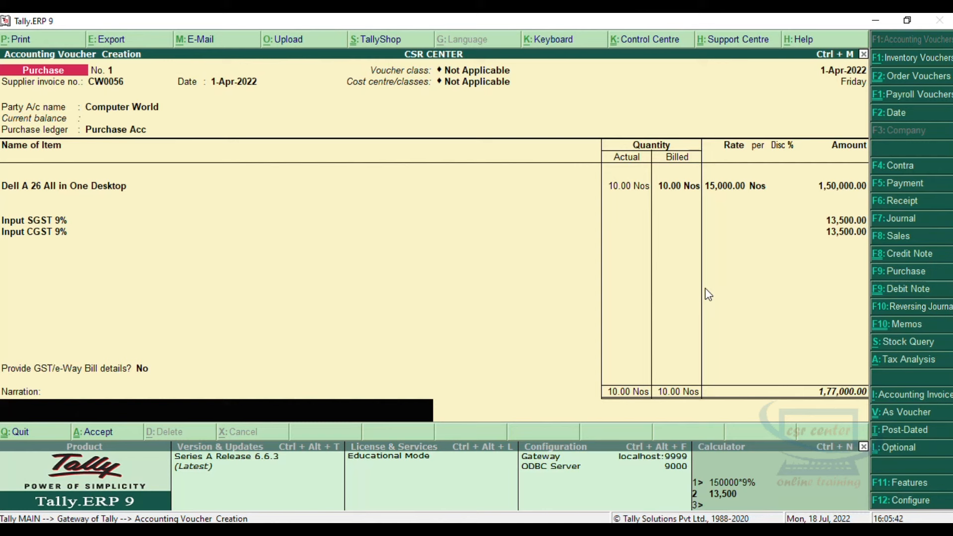
pyautogui.press('Return')
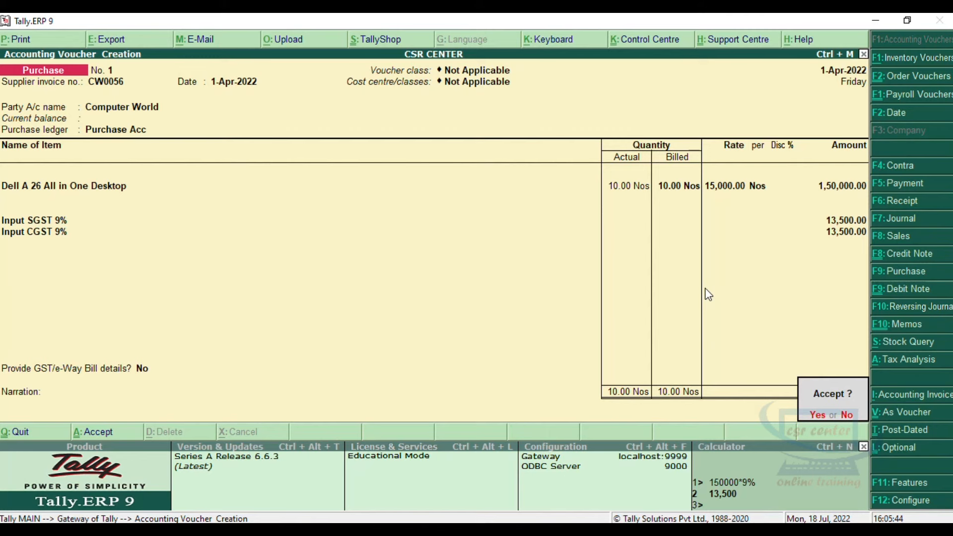
pyautogui.press('y')
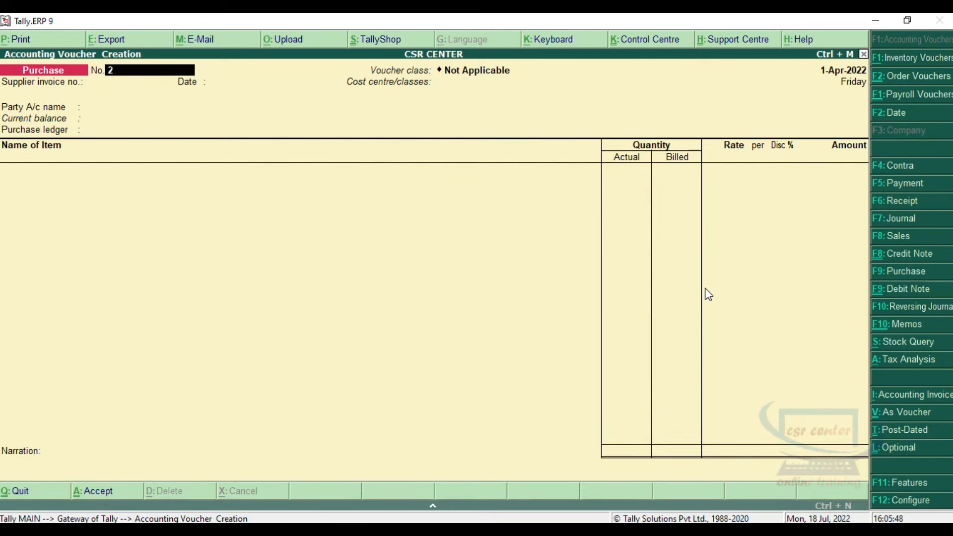
# Leave voucher creation and open Computer World's purchase voucher from the Day Book for review
pyautogui.press('BackSpace')
pyautogui.press('Escape')
pyautogui.press('y')
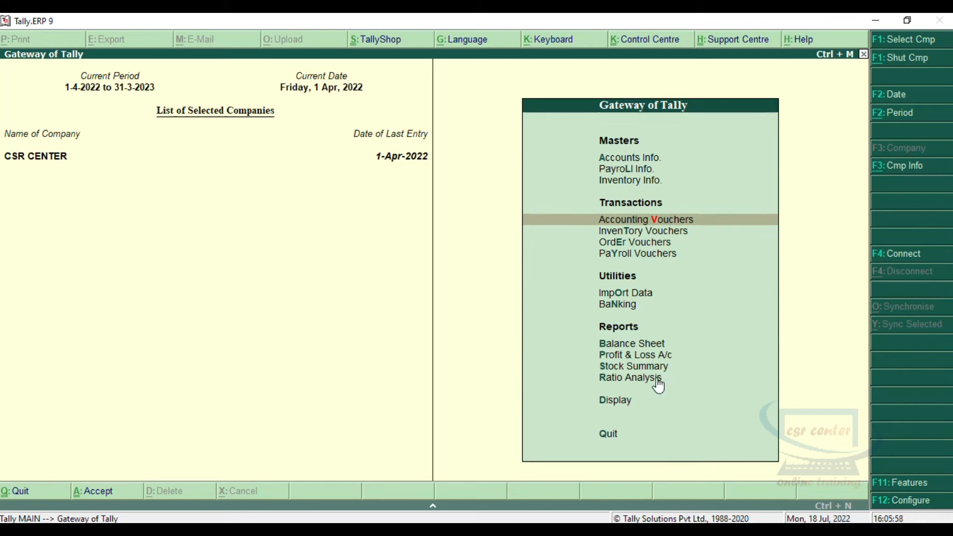
pyautogui.click(609, 404)
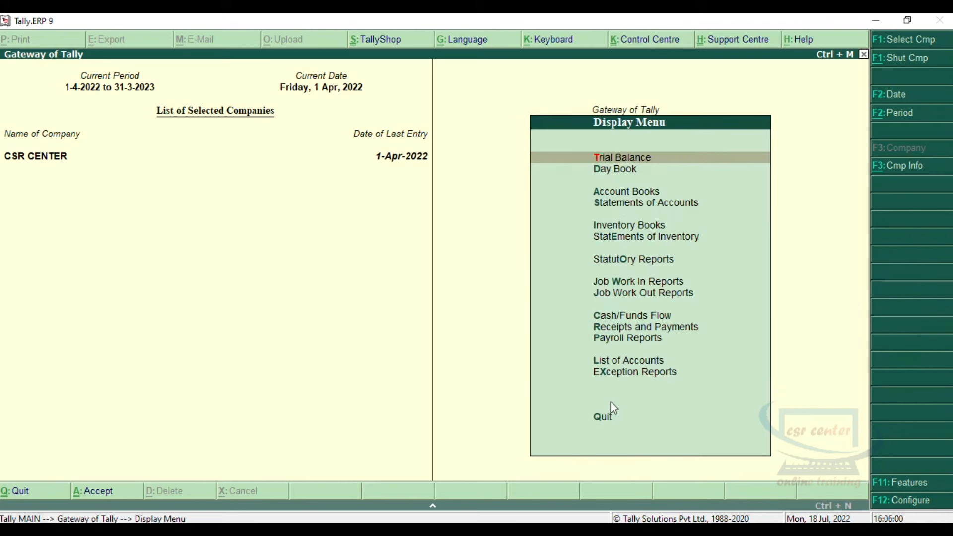
pyautogui.click(611, 174)
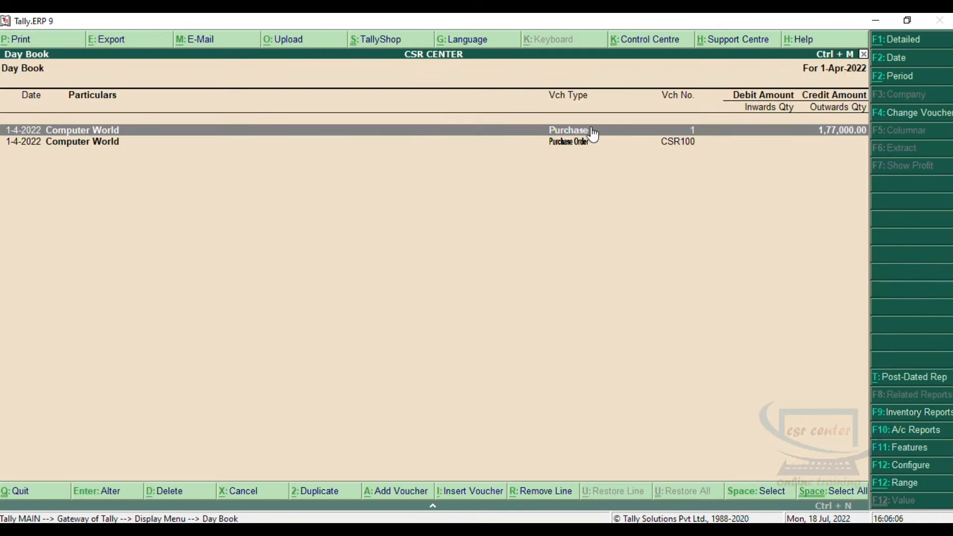
pyautogui.doubleClick(567, 132)
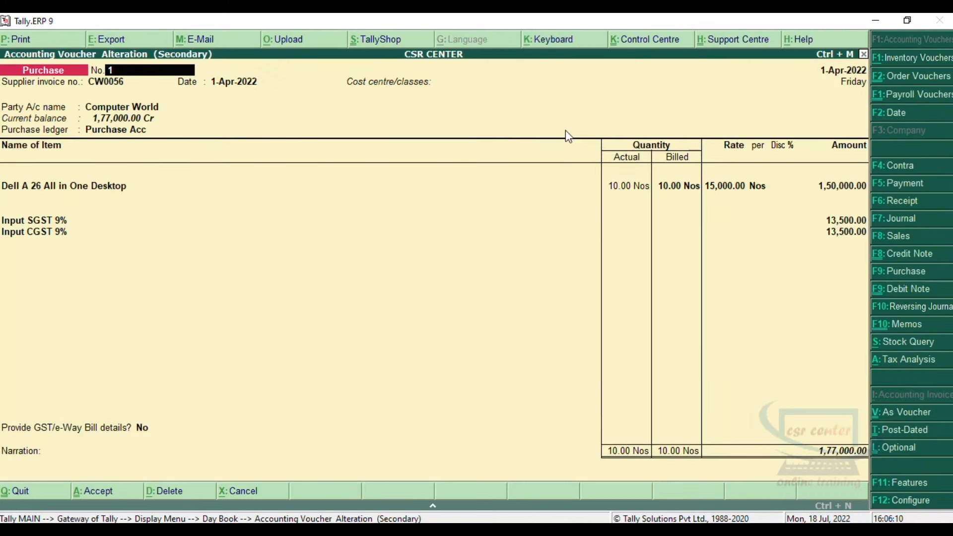